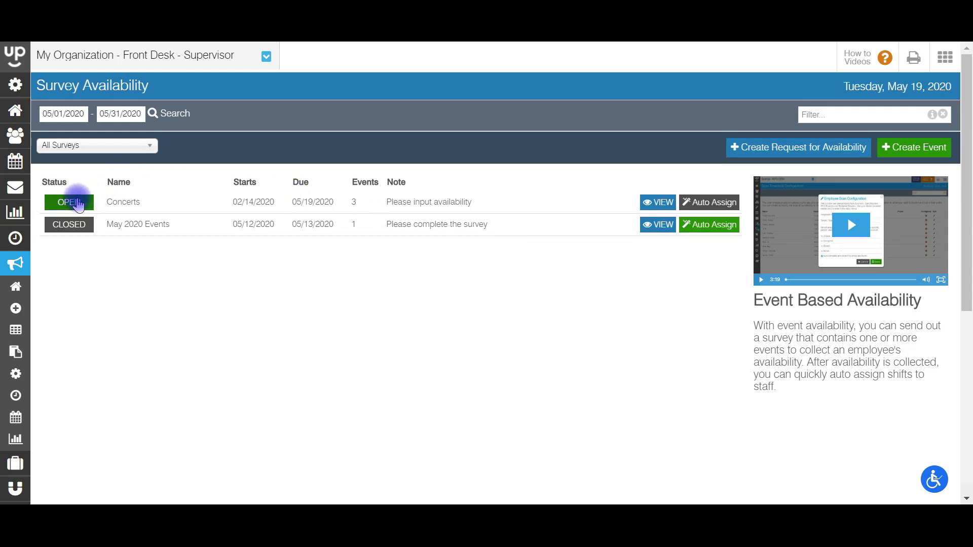
Open the Concerts survey details and review the availability submitted by an Equipment Staff employee for its event shifts.
{"action": "mouse_move", "coordinate": [704, 206]}
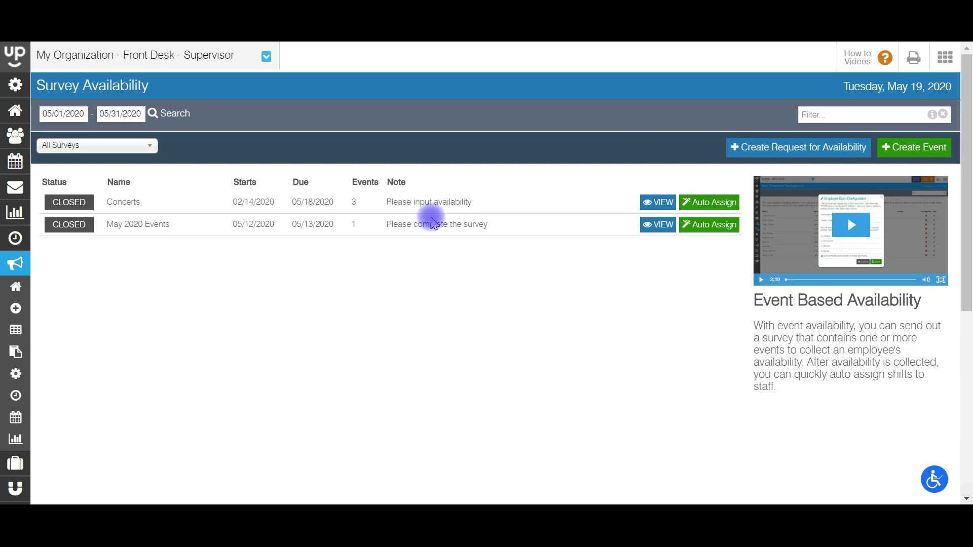
{"action": "mouse_move", "coordinate": [59, 263]}
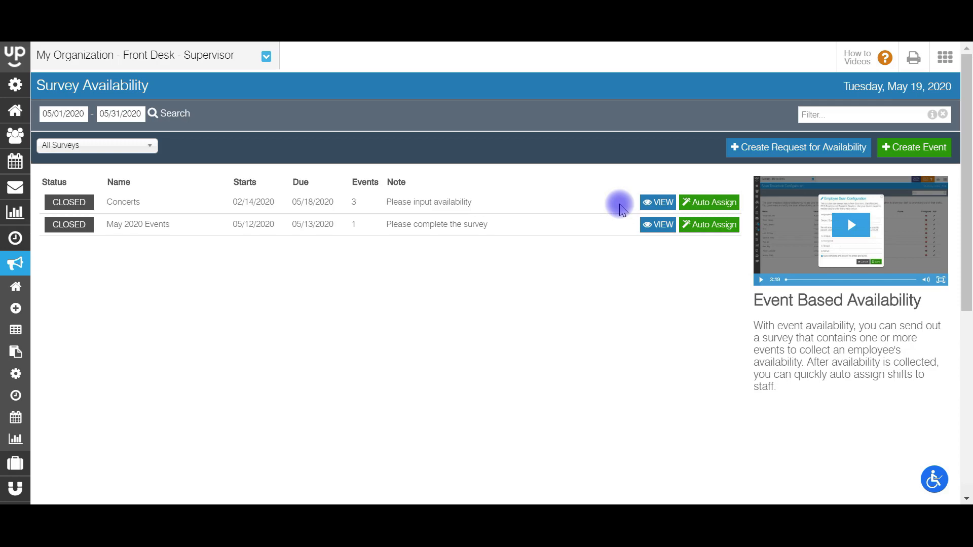
{"action": "left_click", "coordinate": [659, 202]}
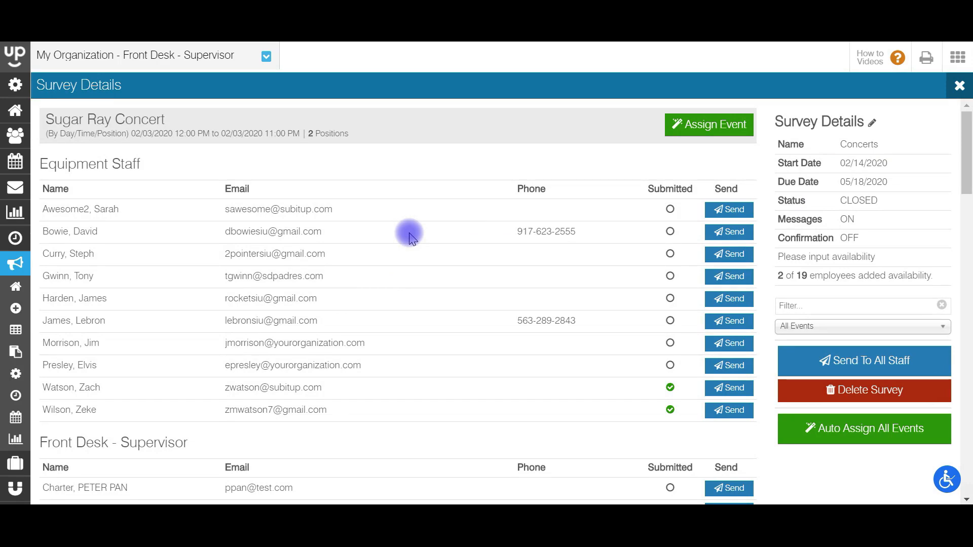
{"action": "mouse_move", "coordinate": [965, 139]}
{"action": "left_mouse_down"}
{"action": "mouse_move", "coordinate": [965, 391]}
{"action": "mouse_move", "coordinate": [965, 138]}
{"action": "left_mouse_up"}
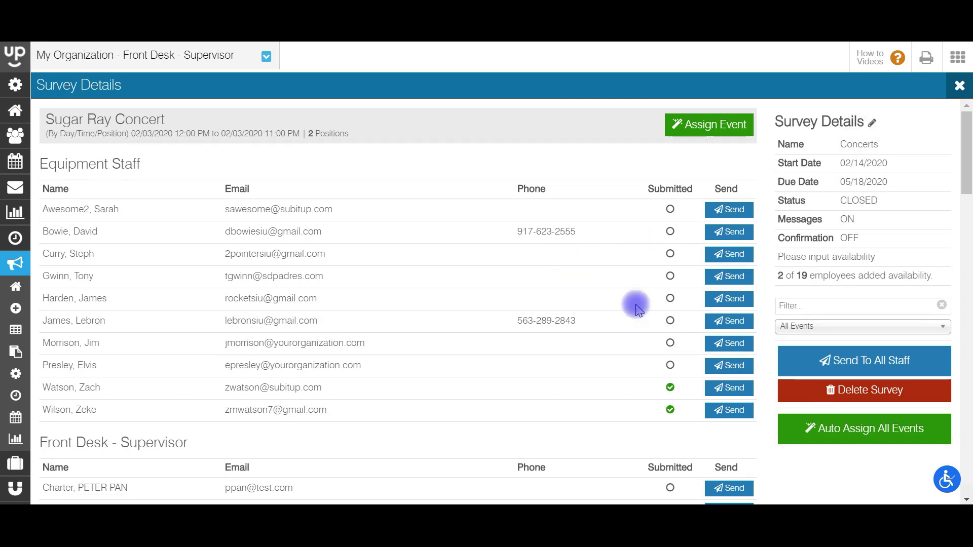
{"action": "left_click", "coordinate": [670, 389]}
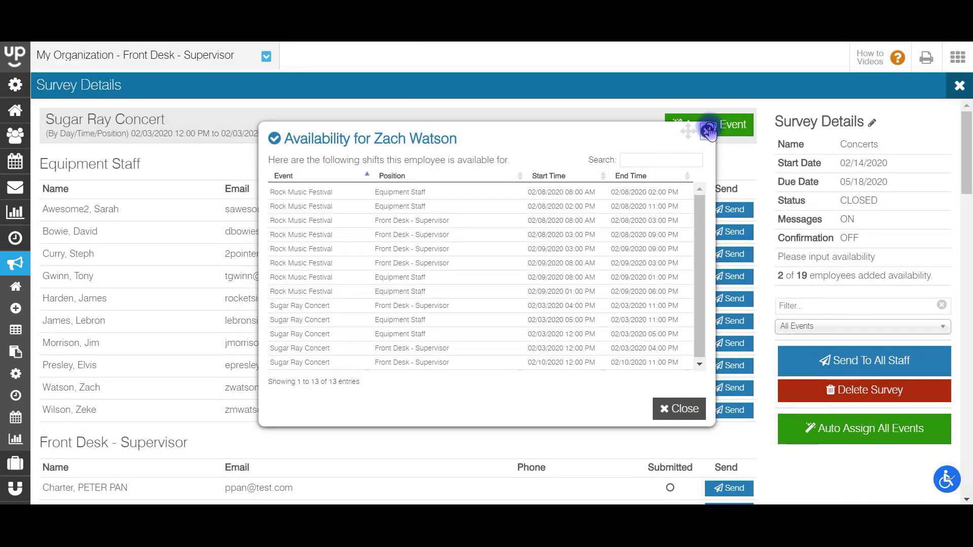
{"action": "left_click", "coordinate": [707, 131]}
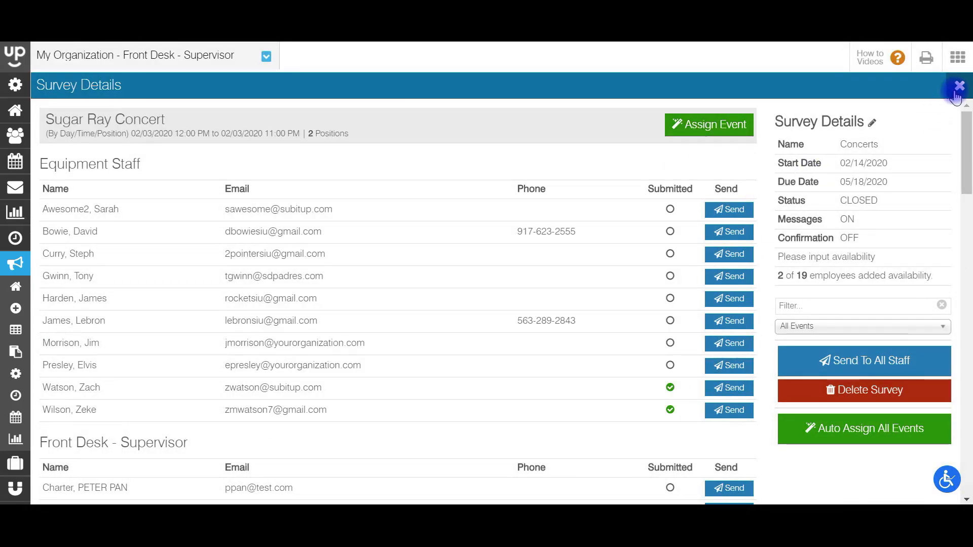
Open auto assignment for all events of the Concerts survey and review how many shifts are assigned per entry.
{"action": "left_click", "coordinate": [861, 429]}
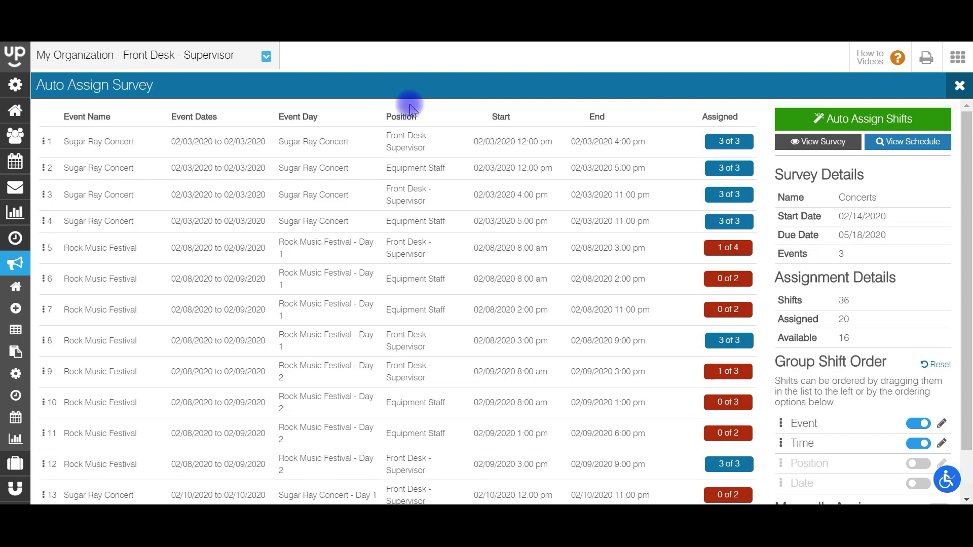
{"action": "scroll", "coordinate": [969, 256], "scroll_direction": "down", "scroll_amount": 2}
{"action": "scroll", "coordinate": [969, 256], "scroll_direction": "up", "scroll_amount": 2}
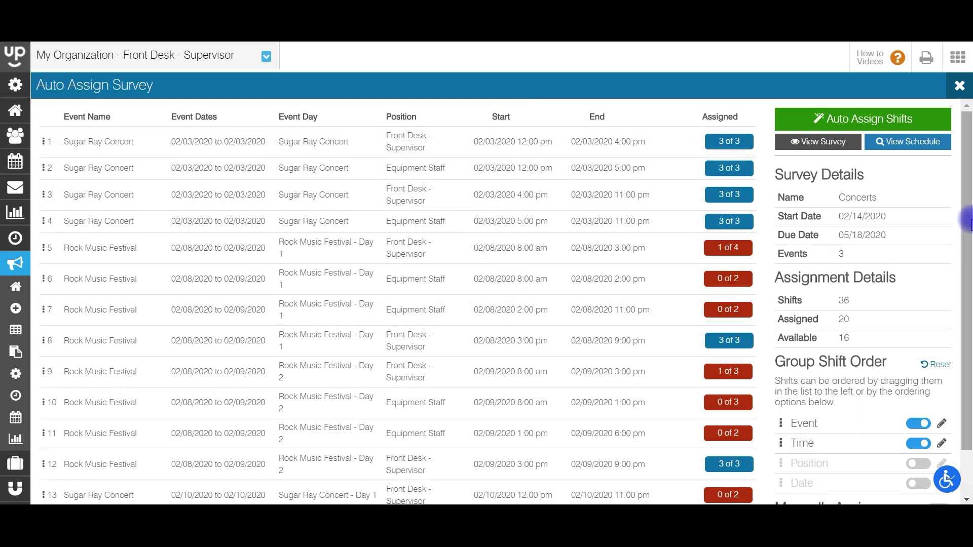
{"action": "mouse_move", "coordinate": [733, 145]}
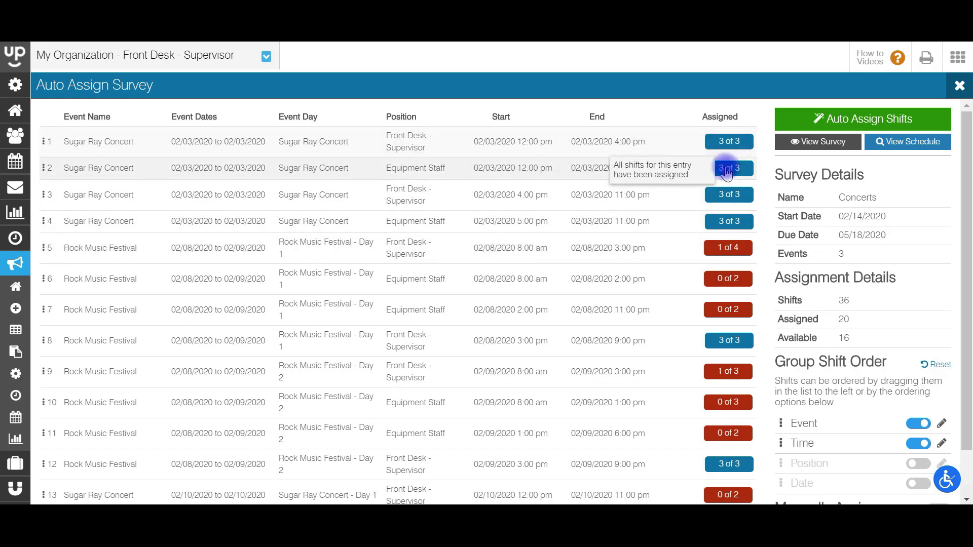
{"action": "mouse_move", "coordinate": [731, 202]}
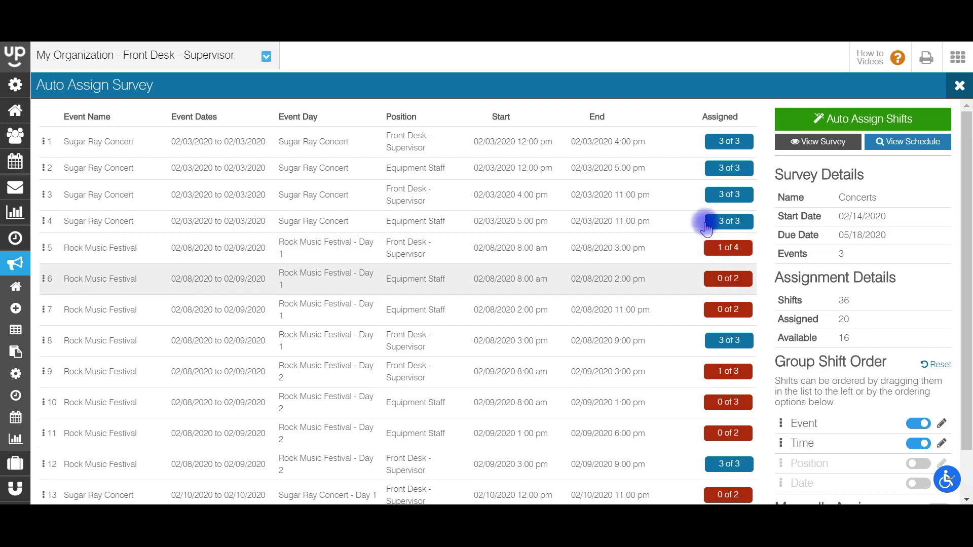
{"action": "mouse_move", "coordinate": [727, 248]}
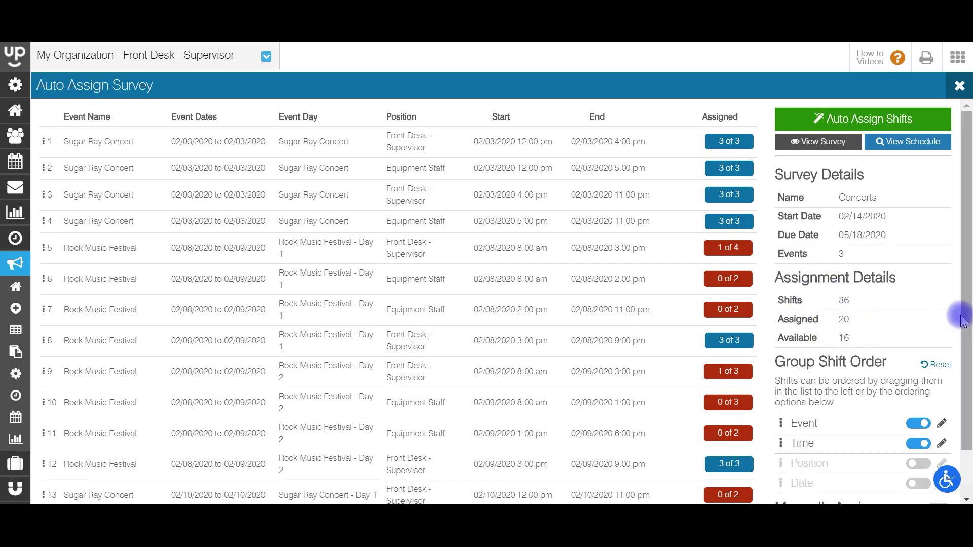
Order the shifts by event with Rock Music Festival first, ahead of both Sugar Ray Concert entries, and apply the ordering.
{"action": "left_click_drag", "start_coordinate": [962, 321], "coordinate": [969, 372]}
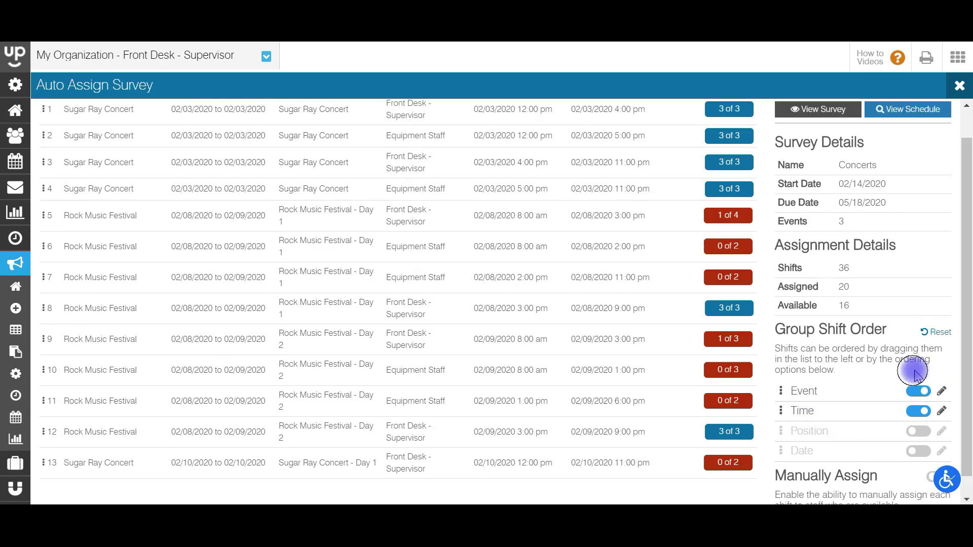
{"action": "scroll", "coordinate": [912, 373], "scroll_direction": "up", "scroll_amount": 1}
{"action": "left_click", "coordinate": [915, 398]}
{"action": "left_click", "coordinate": [917, 396]}
{"action": "mouse_move", "coordinate": [458, 215]}
{"action": "left_mouse_down"}
{"action": "mouse_move", "coordinate": [456, 232]}
{"action": "mouse_move", "coordinate": [458, 207]}
{"action": "left_mouse_up"}
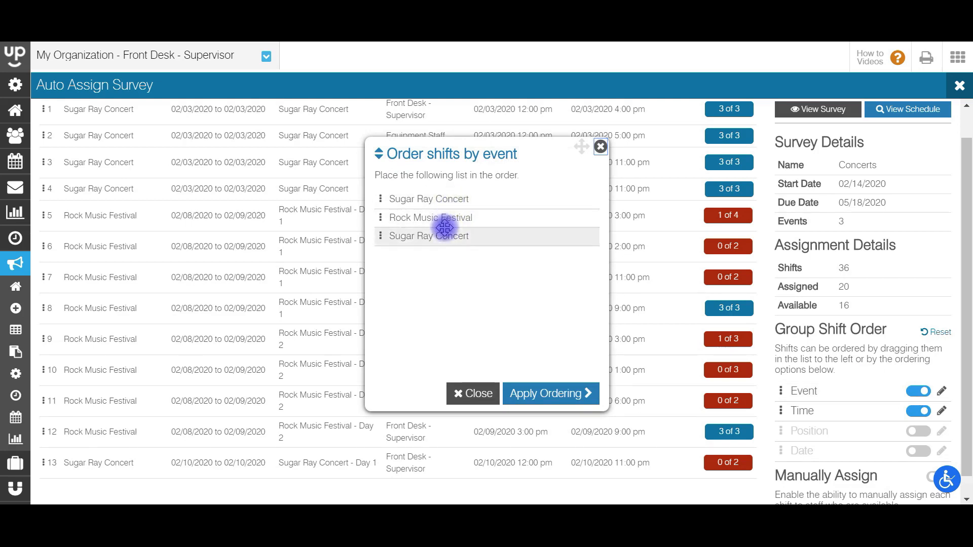
{"action": "left_click_drag", "start_coordinate": [441, 215], "coordinate": [434, 202]}
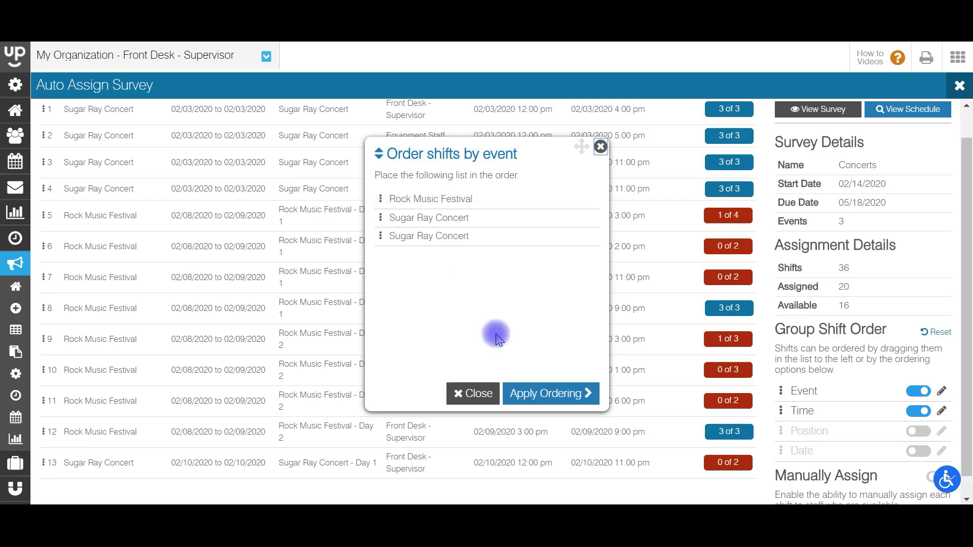
{"action": "left_click", "coordinate": [537, 393]}
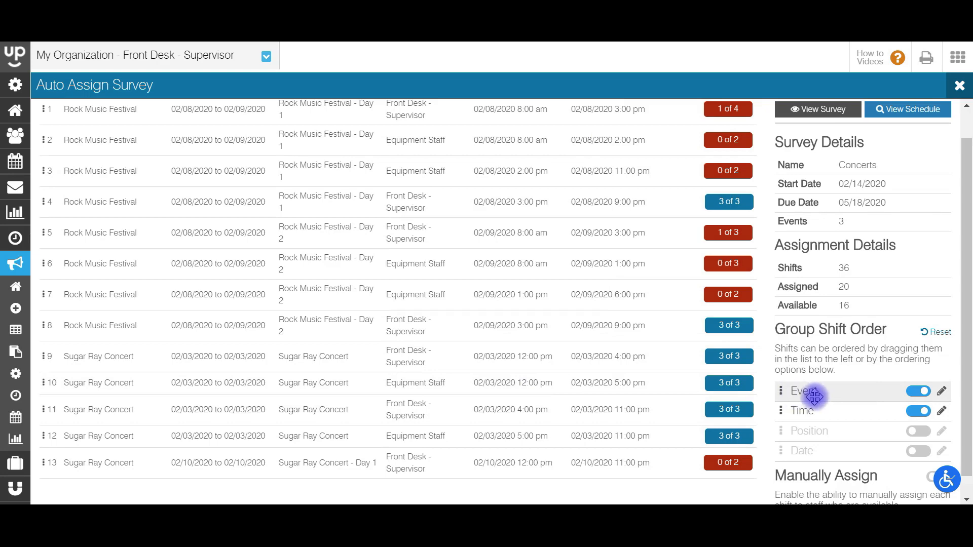
Enable grouping by position between event and time, with Front Desk - Supervisor ahead of Equipment Staff, and apply the ordering.
{"action": "left_click_drag", "start_coordinate": [966, 385], "coordinate": [968, 411]}
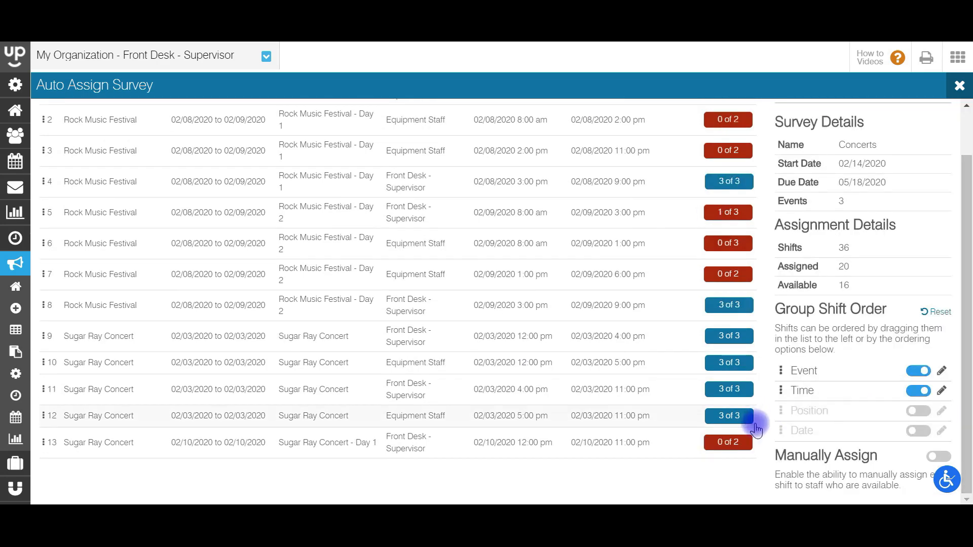
{"action": "mouse_move", "coordinate": [820, 423]}
{"action": "left_mouse_down"}
{"action": "mouse_move", "coordinate": [814, 397]}
{"action": "mouse_move", "coordinate": [820, 414]}
{"action": "left_mouse_up"}
{"action": "left_click", "coordinate": [917, 411]}
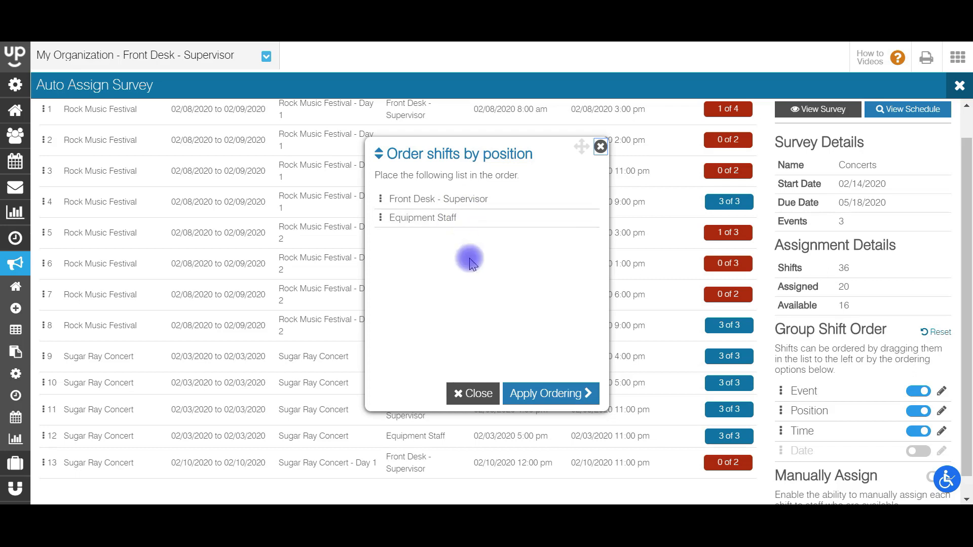
{"action": "left_click", "coordinate": [527, 393]}
{"action": "left_click_drag", "start_coordinate": [968, 304], "coordinate": [960, 210]}
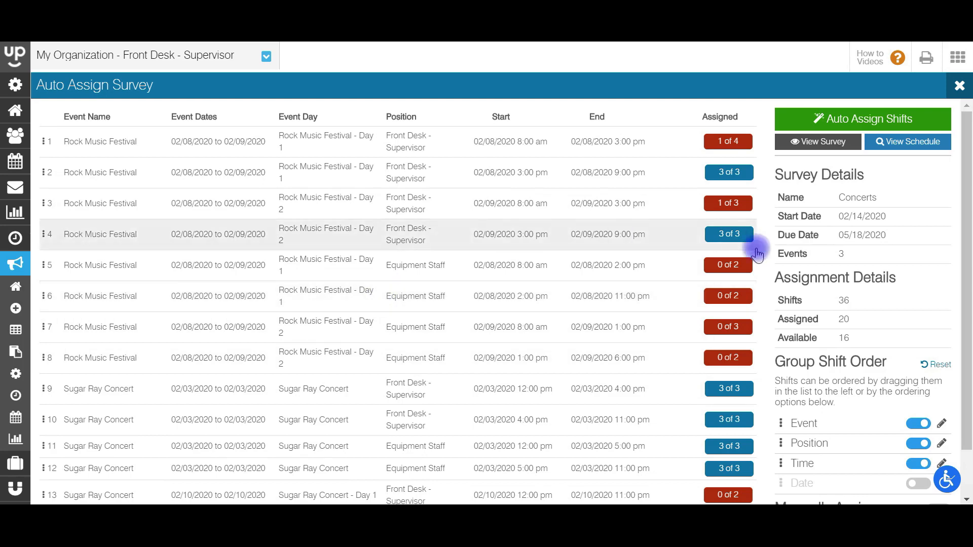
Review the list for ordering shifts by time and close it without applying an order.
{"action": "scroll", "coordinate": [786, 252], "scroll_direction": "down", "scroll_amount": 1}
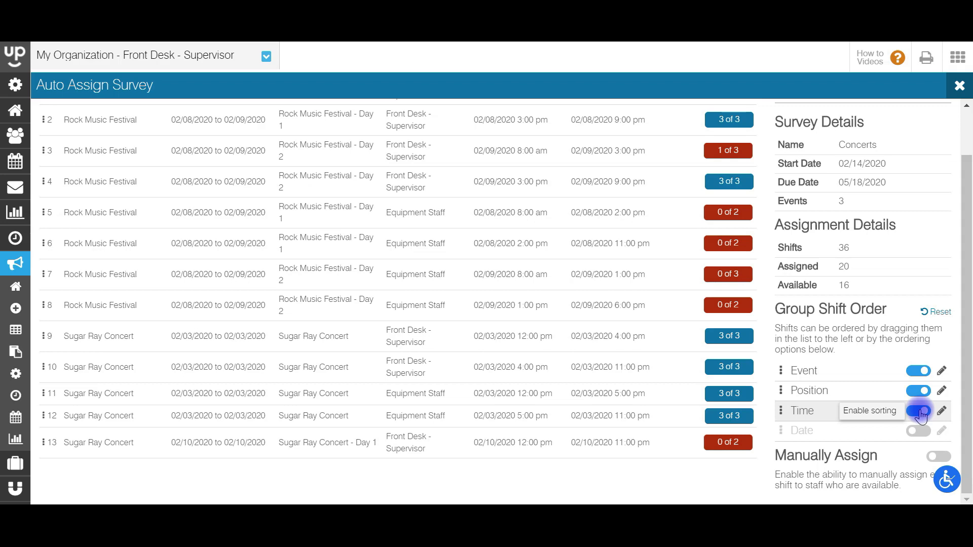
{"action": "left_click", "coordinate": [941, 410]}
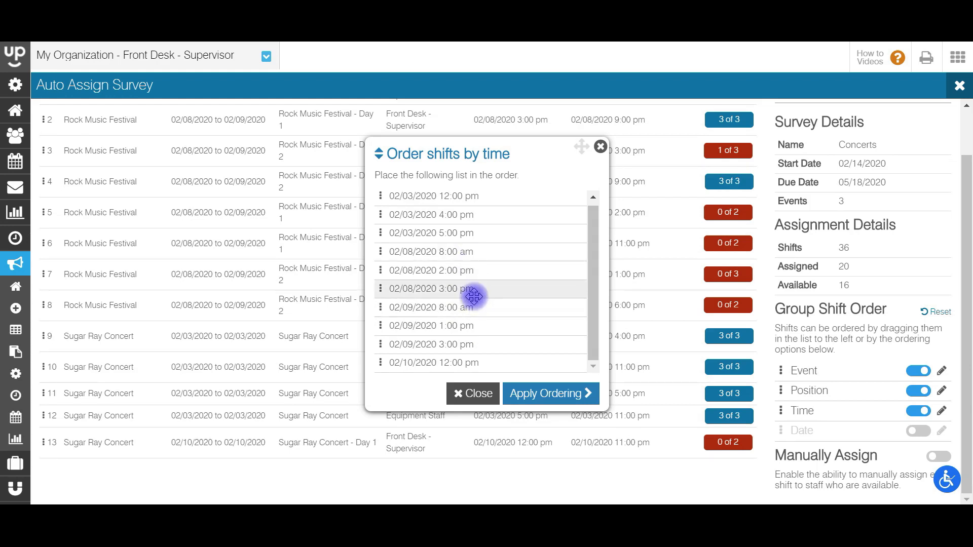
{"action": "left_click", "coordinate": [473, 393]}
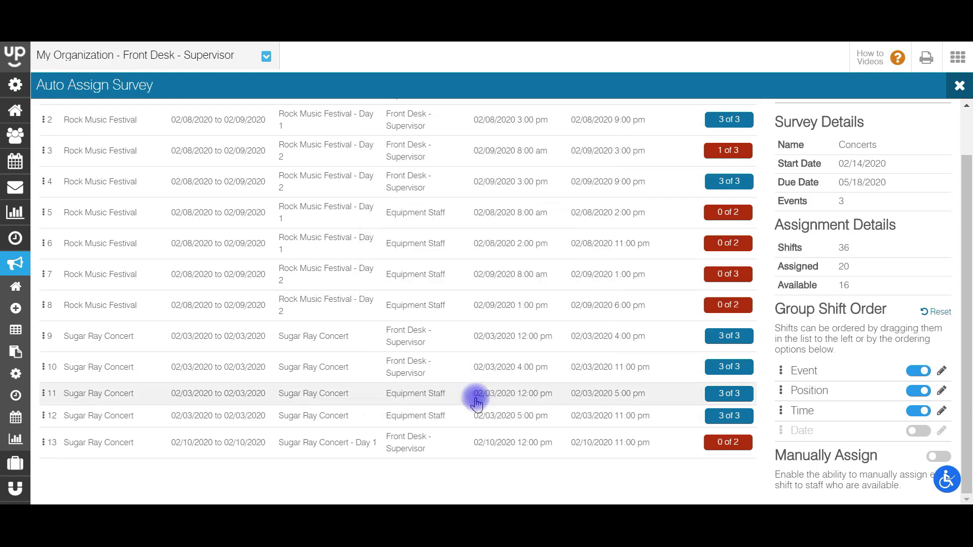
Move the Rock Music Festival Day 1 Equipment Staff shift starting 02/08/2020 2:00 pm up to second place in the shift list.
{"action": "scroll", "coordinate": [969, 317], "scroll_direction": "up", "scroll_amount": 1}
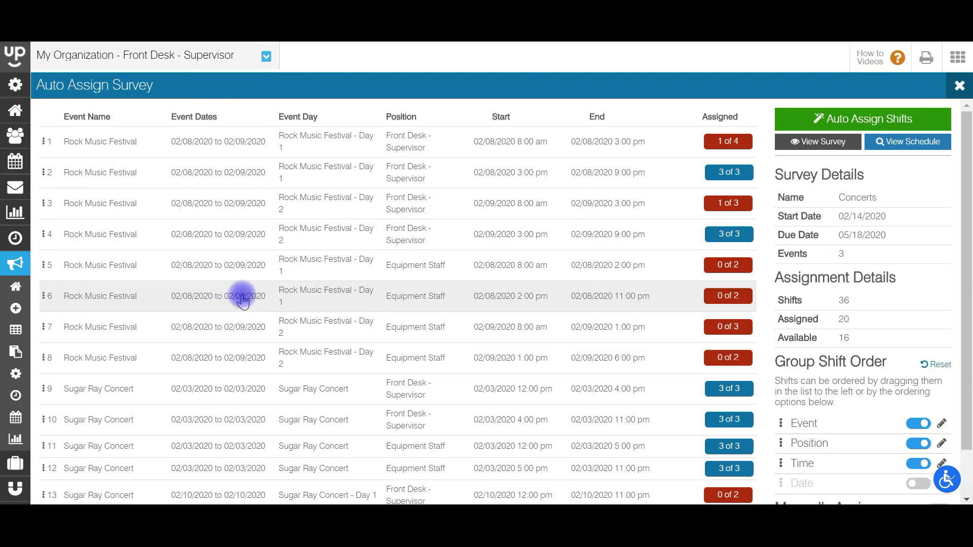
{"action": "left_click_drag", "start_coordinate": [970, 178], "coordinate": [970, 304]}
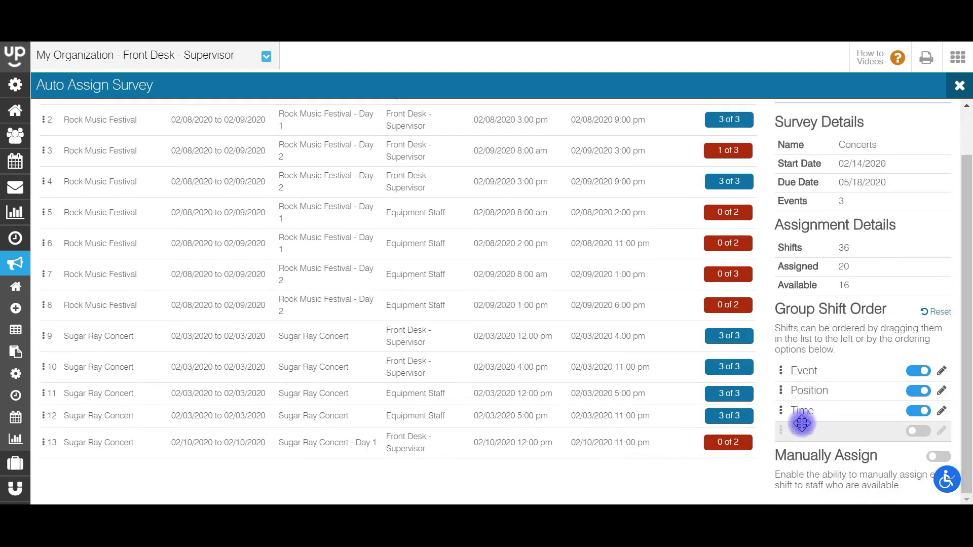
{"action": "left_click_drag", "start_coordinate": [970, 385], "coordinate": [970, 164]}
{"action": "left_click_drag", "start_coordinate": [182, 298], "coordinate": [187, 174]}
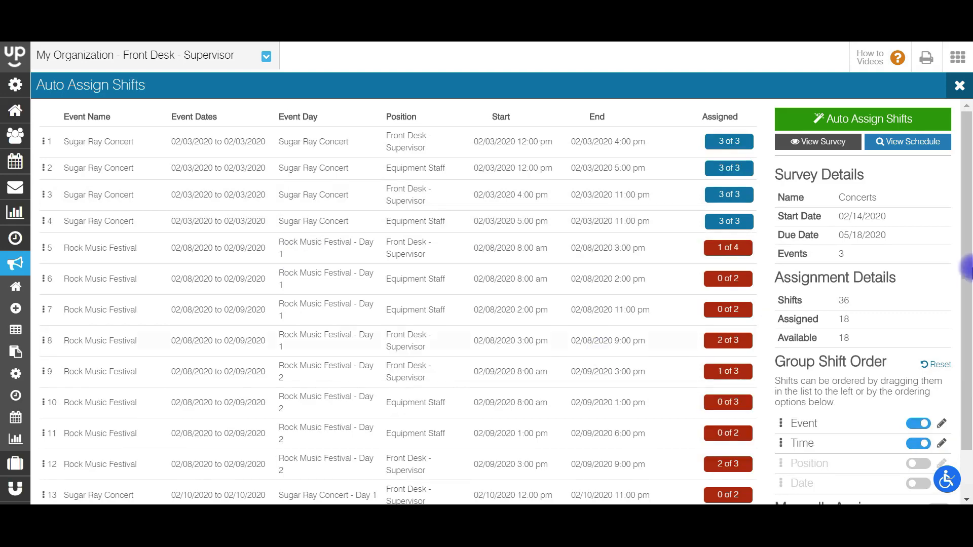
Enable manual assignment of shifts to available staff for the Concerts survey.
{"action": "scroll", "coordinate": [963, 304], "scroll_direction": "down", "scroll_amount": 1}
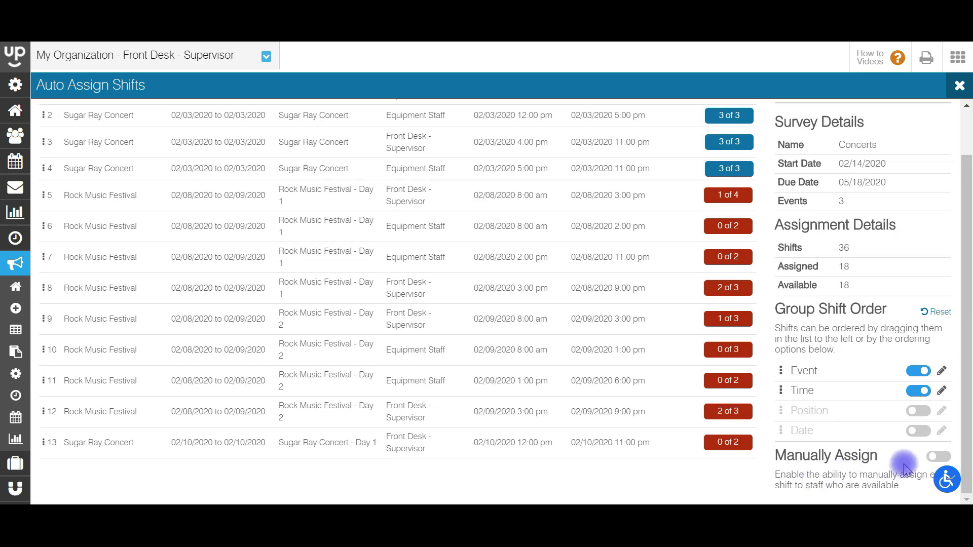
{"action": "left_click", "coordinate": [934, 459]}
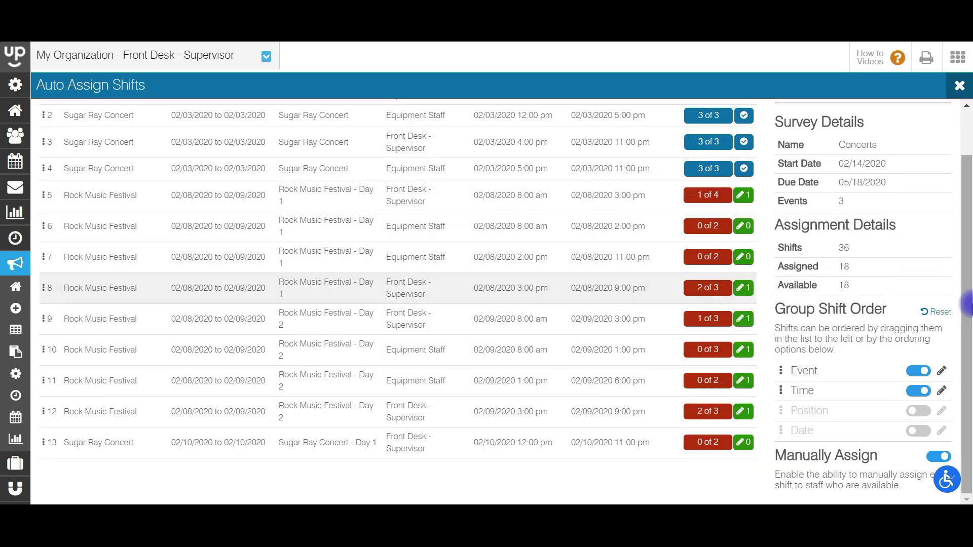
{"action": "left_click_drag", "start_coordinate": [966, 299], "coordinate": [964, 391]}
Manually assign the available employee to the Rock Music Festival Front Desk - Supervisor shift starting 02/08/2020 8:00 am, and check for further available staff.
{"action": "left_click", "coordinate": [743, 195]}
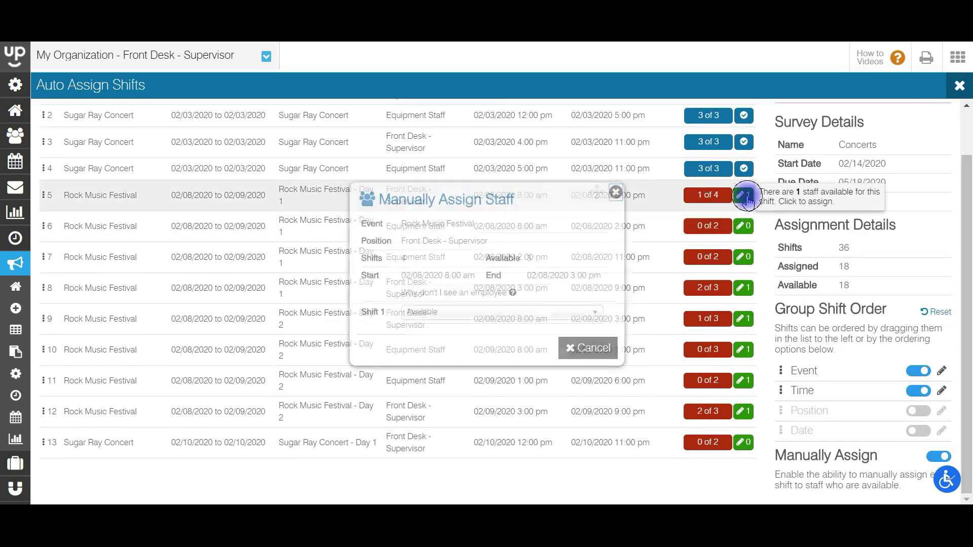
{"action": "left_click", "coordinate": [449, 312]}
{"action": "left_click", "coordinate": [434, 362]}
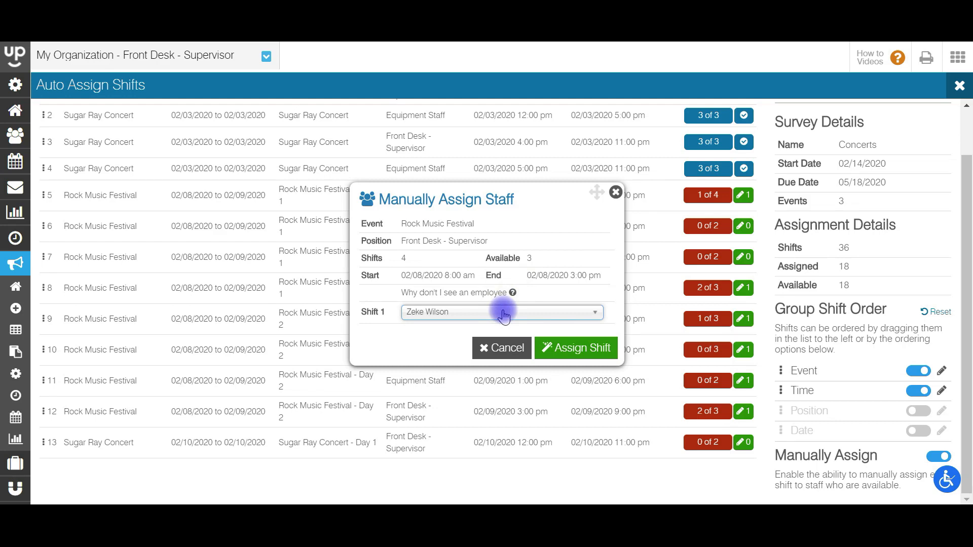
{"action": "left_click", "coordinate": [469, 318]}
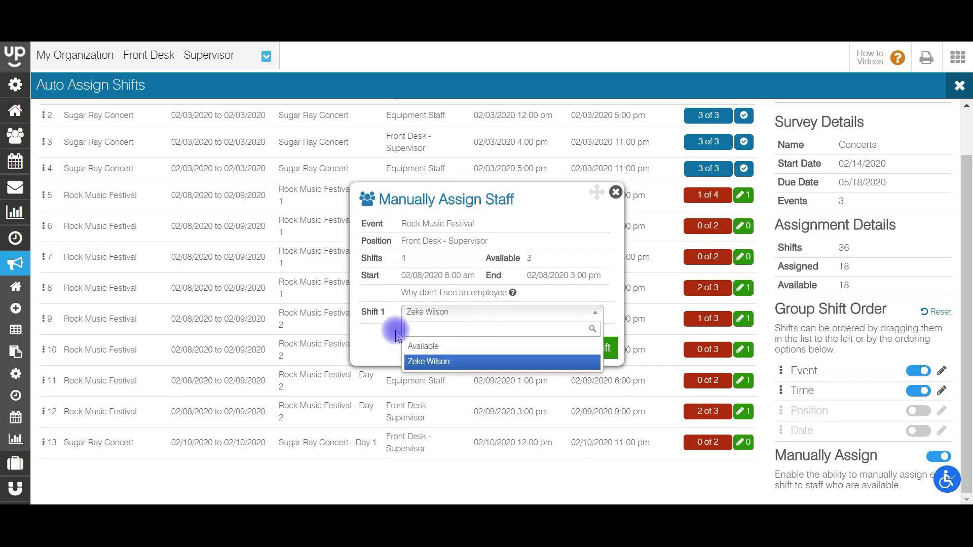
{"action": "left_click", "coordinate": [380, 337]}
{"action": "left_click", "coordinate": [576, 354]}
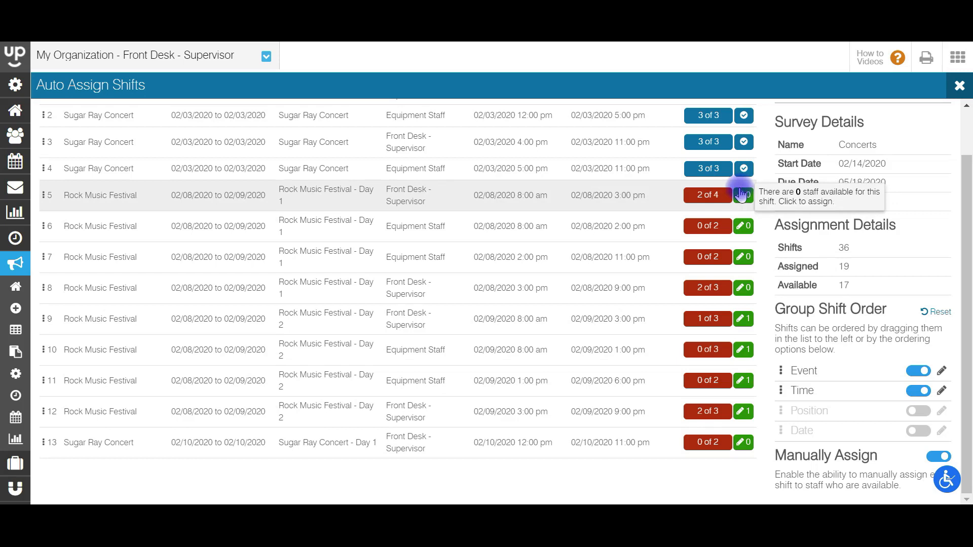
{"action": "left_click", "coordinate": [752, 194]}
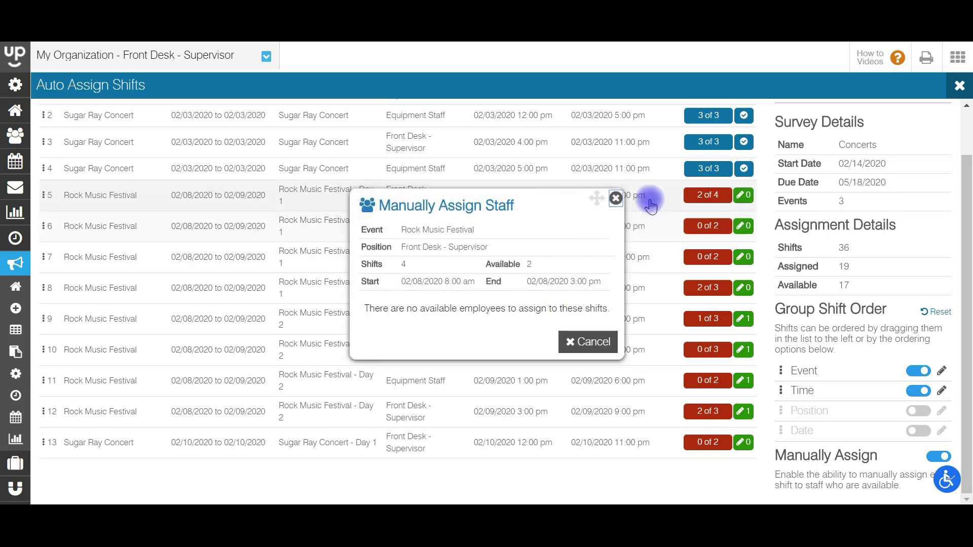
{"action": "left_click", "coordinate": [615, 198]}
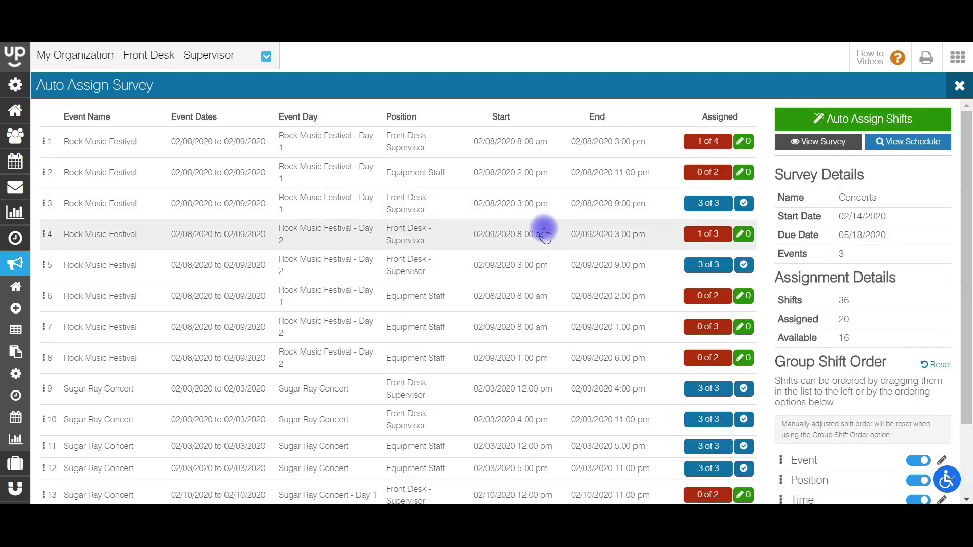
Auto assign the available shifts based on the selected order and staff availability, and view the resulting schedule.
{"action": "left_click", "coordinate": [838, 122]}
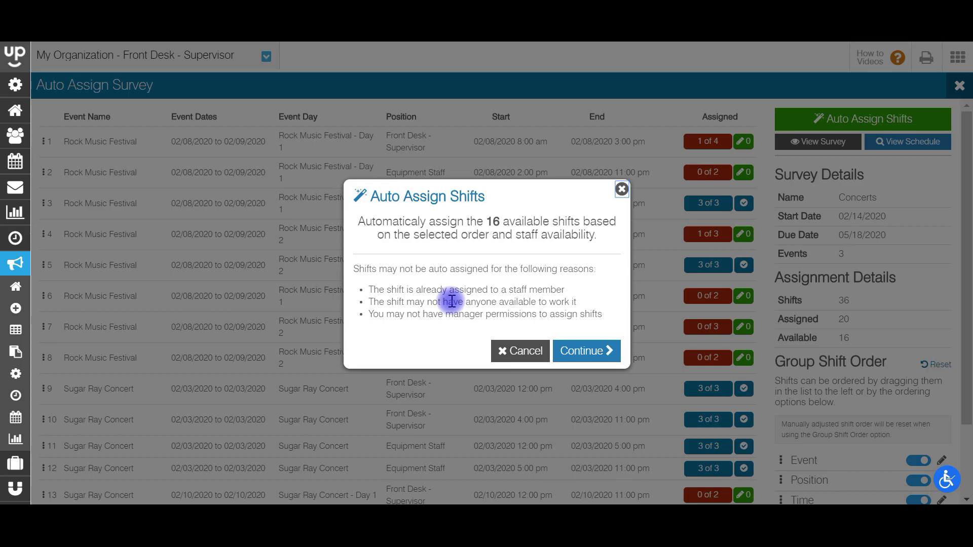
{"action": "left_click", "coordinate": [582, 350]}
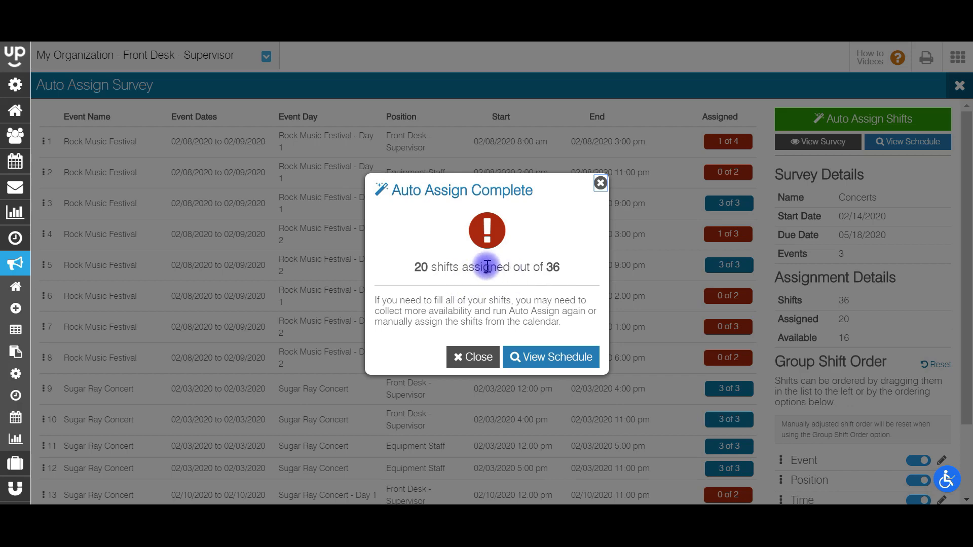
{"action": "left_click", "coordinate": [551, 355]}
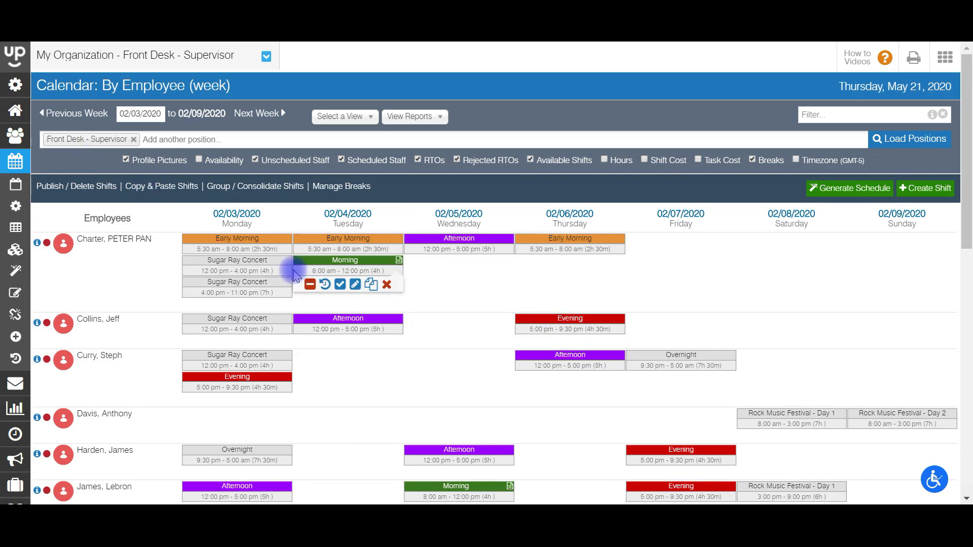
Load all positions in the weekly employee calendar for 02/03/2020 to 02/09/2020 and review the assigned and available shifts.
{"action": "left_click", "coordinate": [460, 138]}
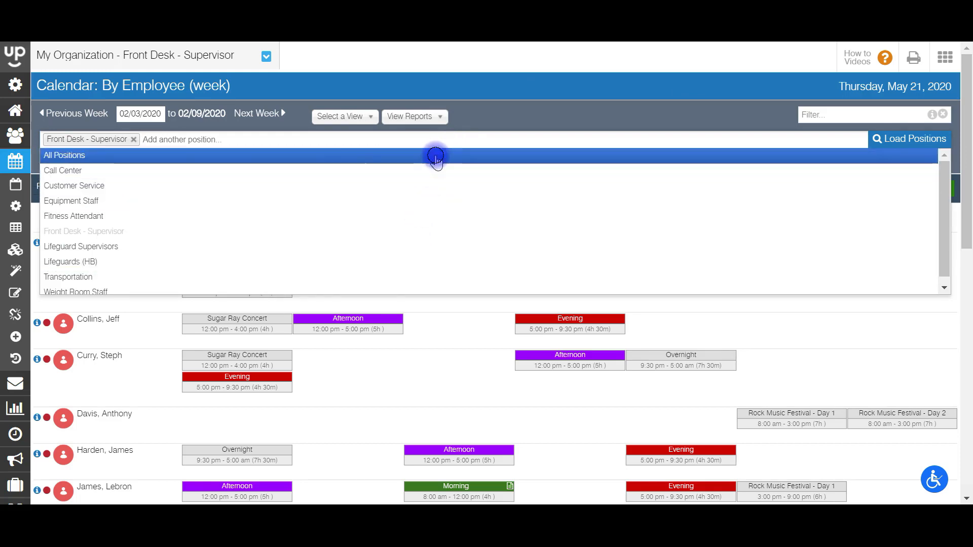
{"action": "left_click", "coordinate": [436, 156]}
{"action": "left_click", "coordinate": [925, 136]}
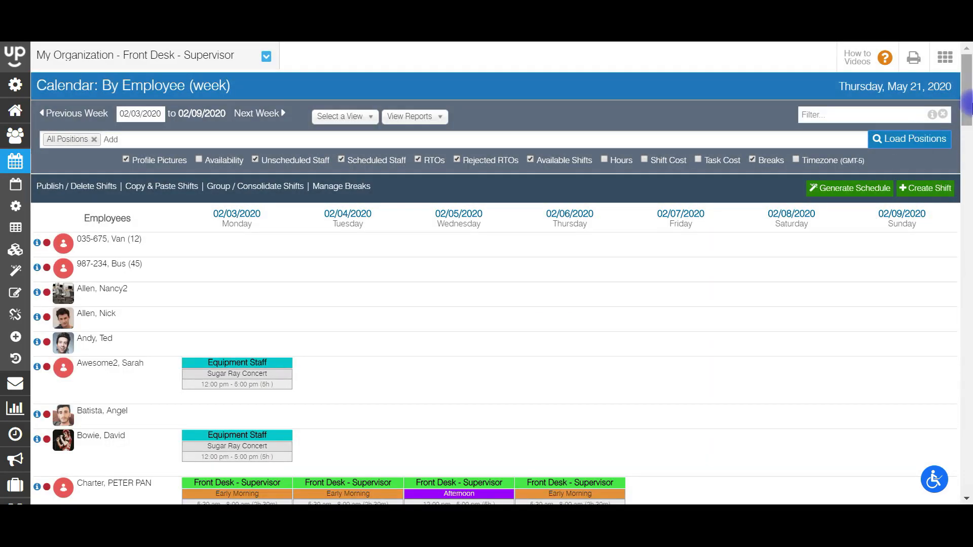
{"action": "left_click_drag", "start_coordinate": [967, 101], "coordinate": [967, 132]}
{"action": "mouse_move", "coordinate": [229, 287]}
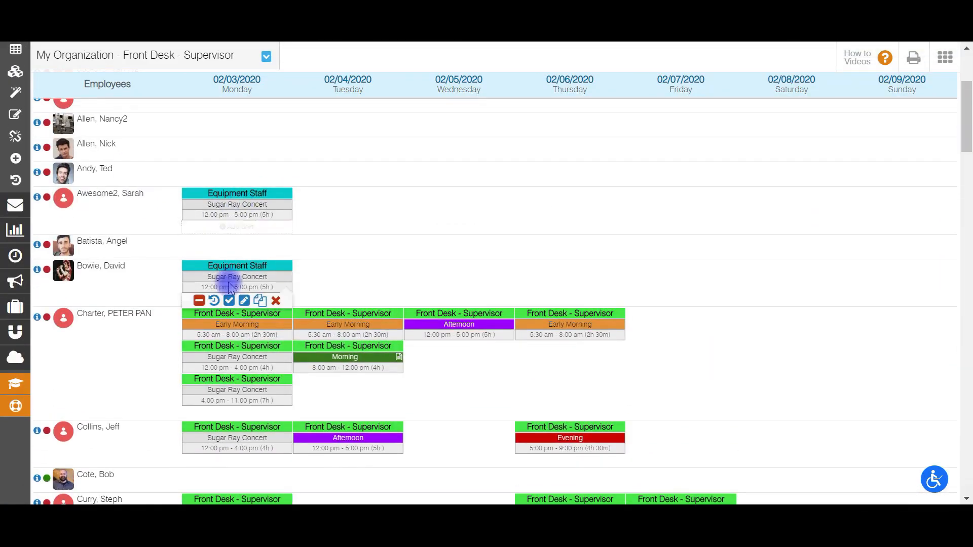
{"action": "left_click_drag", "start_coordinate": [968, 129], "coordinate": [966, 448]}
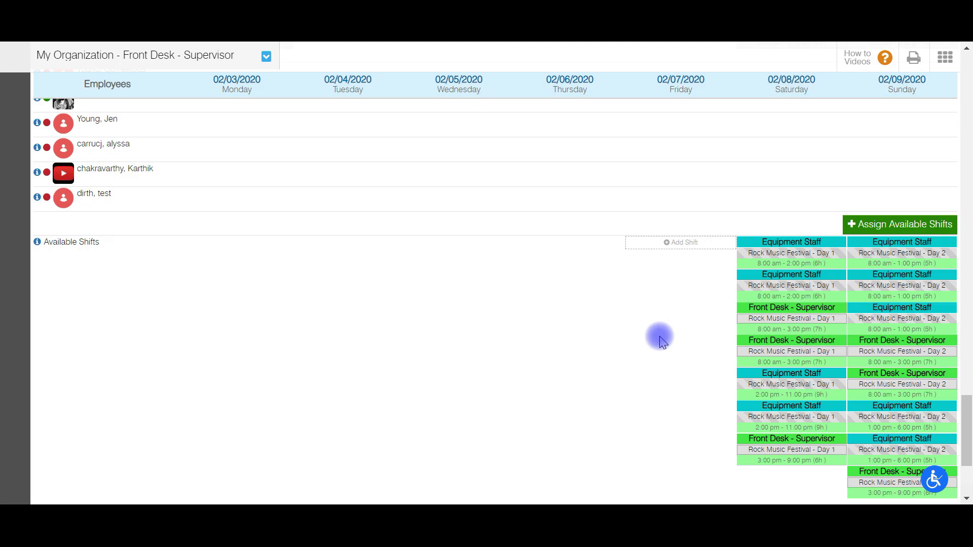
{"action": "left_click_drag", "start_coordinate": [971, 416], "coordinate": [966, 56]}
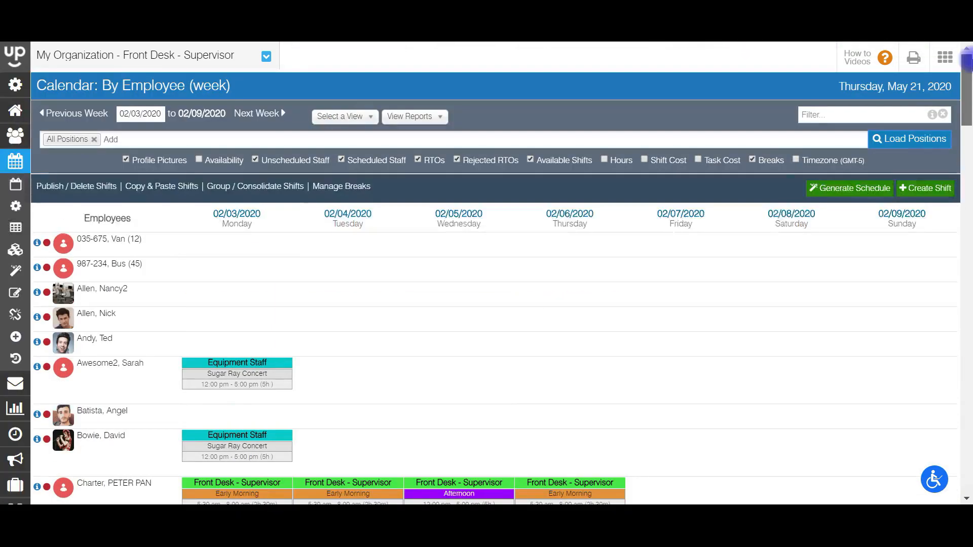
Filter the calendar by "rock" and review the assigned and available Rock Music Festival shifts.
{"action": "left_click", "coordinate": [851, 116]}
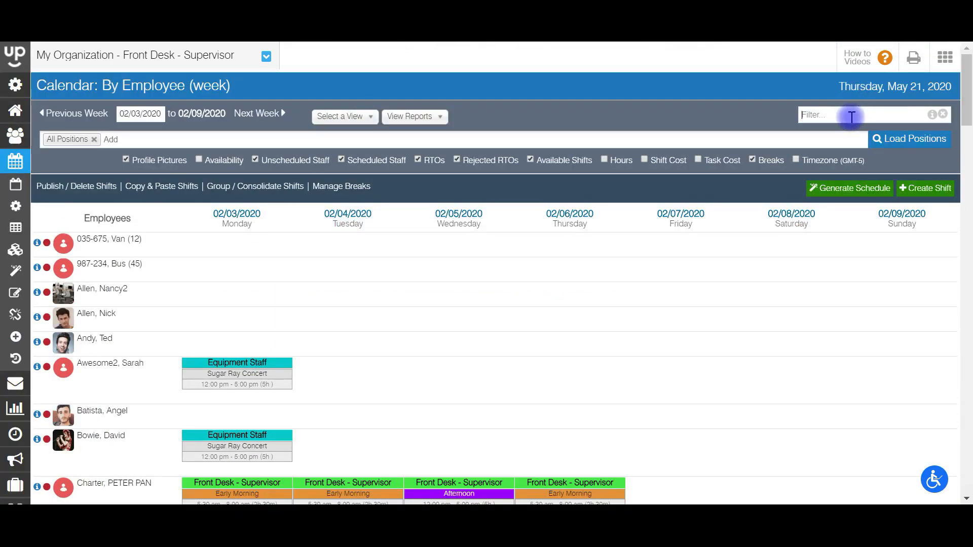
{"action": "type", "text": "rock"}
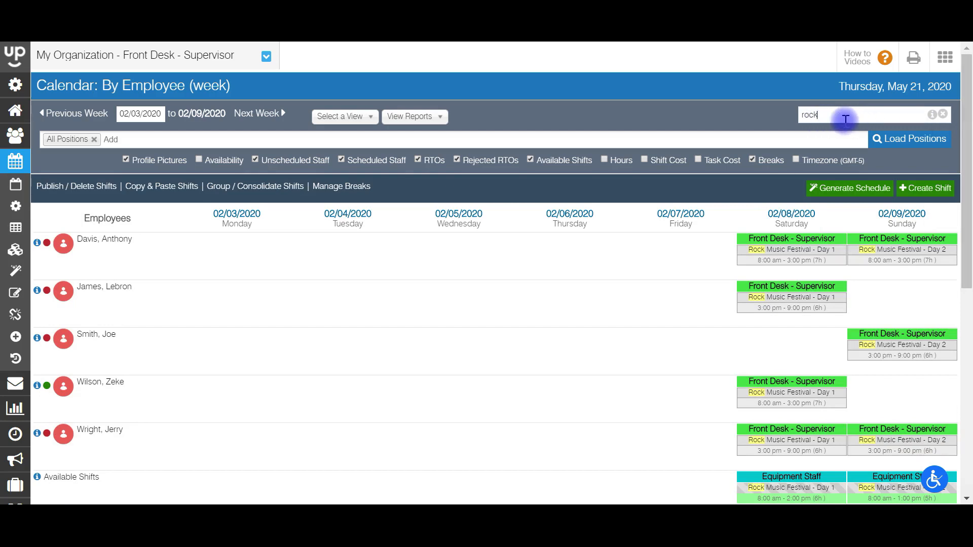
{"action": "scroll", "coordinate": [821, 122], "scroll_direction": "down", "scroll_amount": 2}
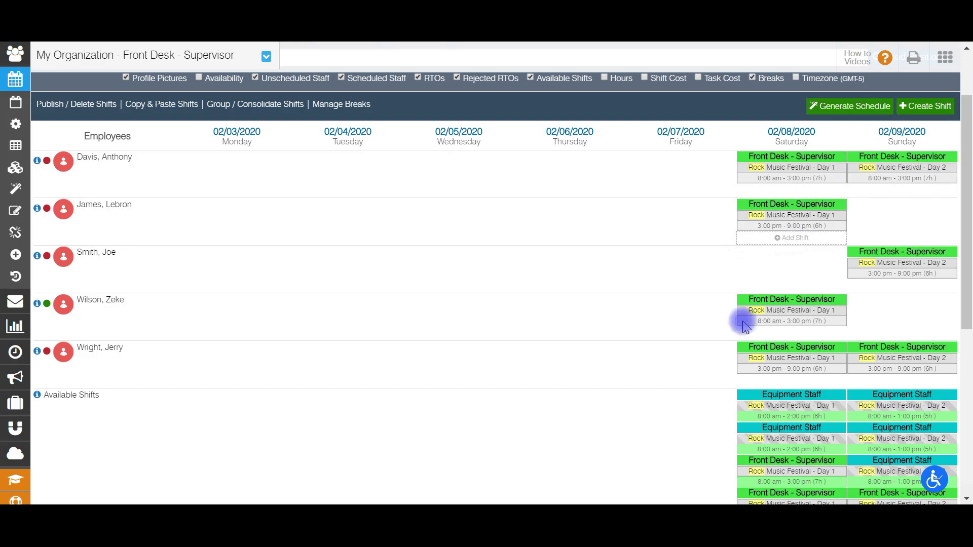
{"action": "scroll", "coordinate": [962, 246], "scroll_direction": "down", "scroll_amount": 6}
{"action": "scroll", "coordinate": [963, 183], "scroll_direction": "up", "scroll_amount": 8}
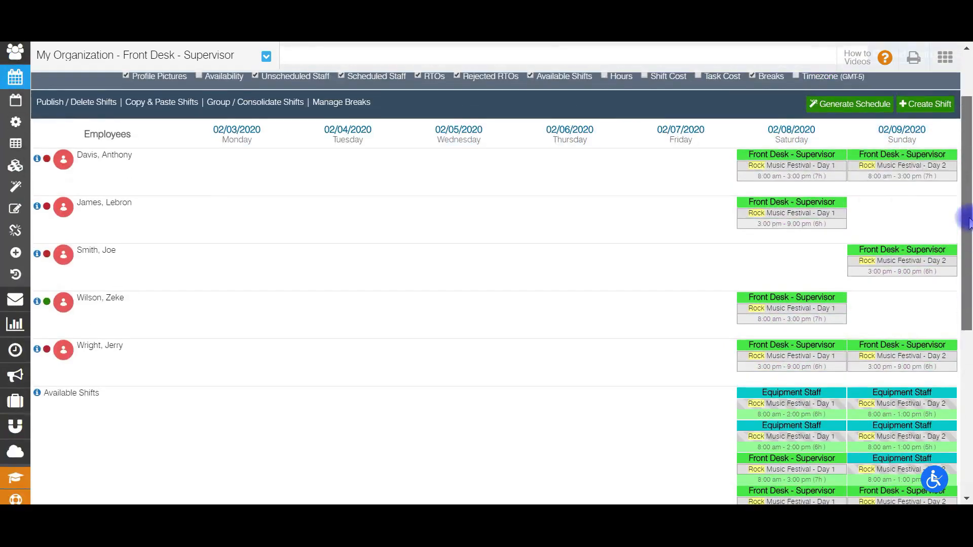
{"action": "scroll", "coordinate": [968, 192], "scroll_direction": "down", "scroll_amount": 4}
{"action": "scroll", "coordinate": [968, 193], "scroll_direction": "up", "scroll_amount": 4}
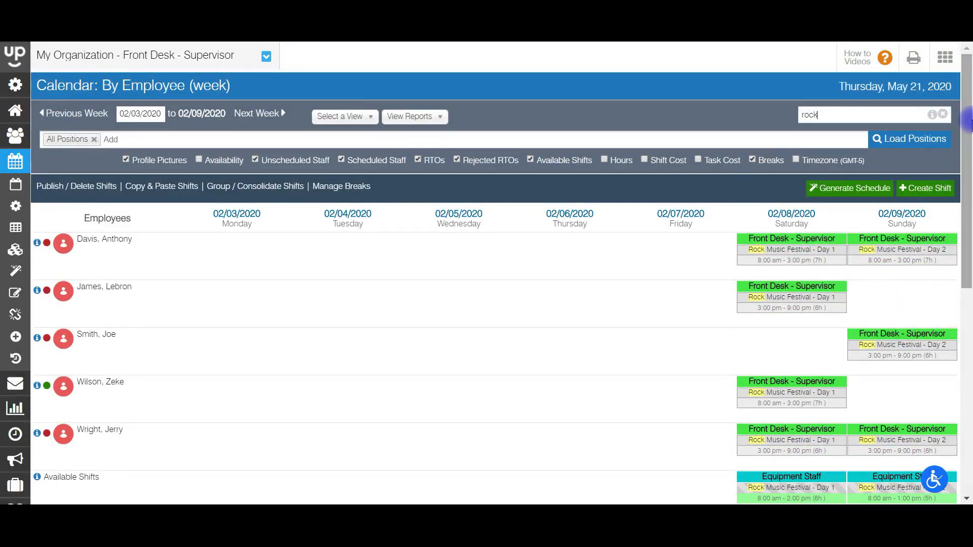
{"action": "left_click", "coordinate": [752, 158]}
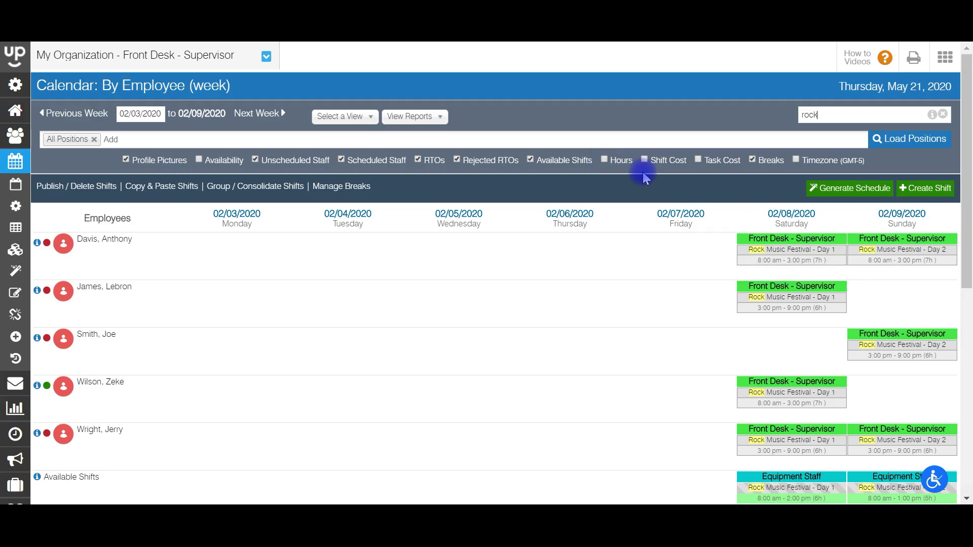
Go to the events calendar and view the dashboard of the France Run event on May 24, 2020.
{"action": "mouse_move", "coordinate": [15, 161]}
{"action": "left_click", "coordinate": [61, 164]}
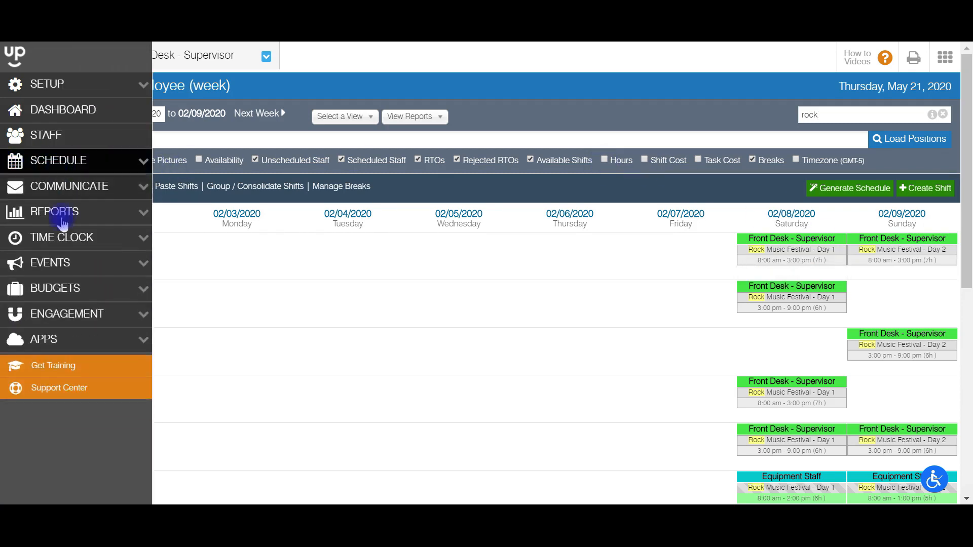
{"action": "left_click", "coordinate": [52, 263]}
{"action": "left_click", "coordinate": [57, 287]}
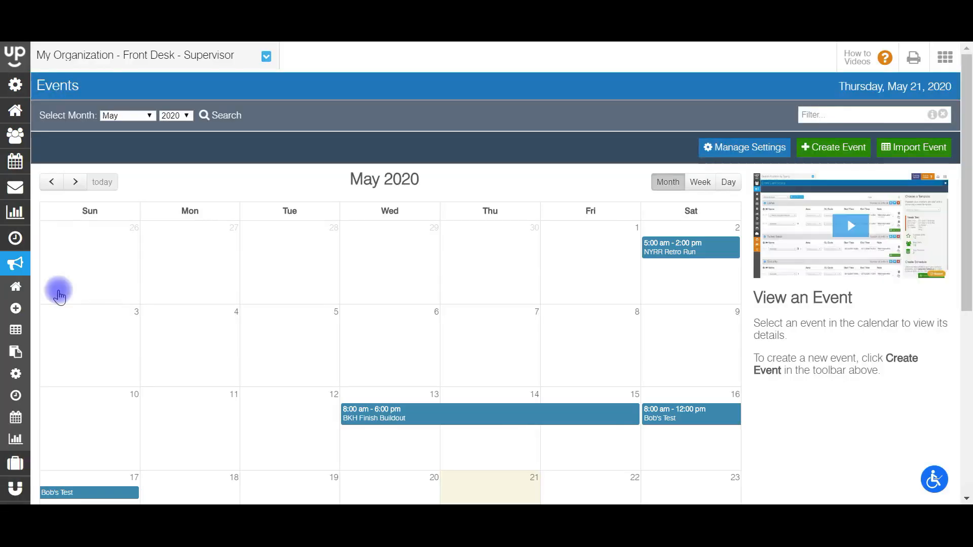
{"action": "left_click_drag", "start_coordinate": [965, 201], "coordinate": [965, 327]}
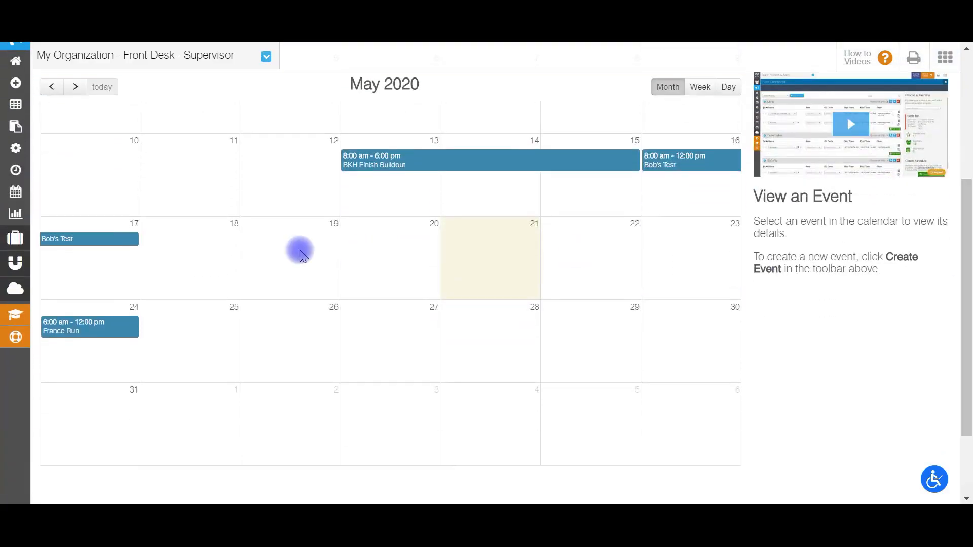
{"action": "left_click", "coordinate": [87, 334]}
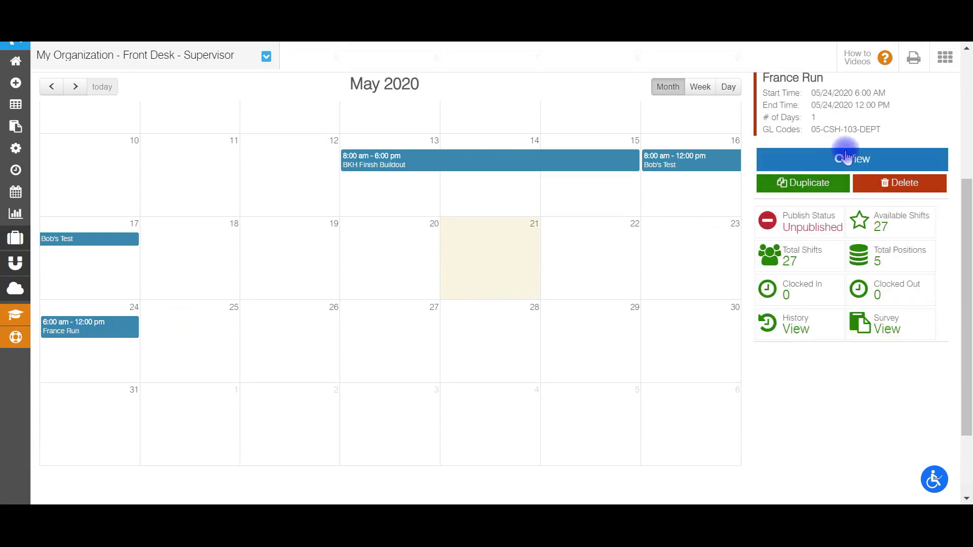
{"action": "left_click", "coordinate": [846, 158]}
Review the France Run event's staff list with its positions, areas and shift times, and close it.
{"action": "left_click", "coordinate": [495, 155]}
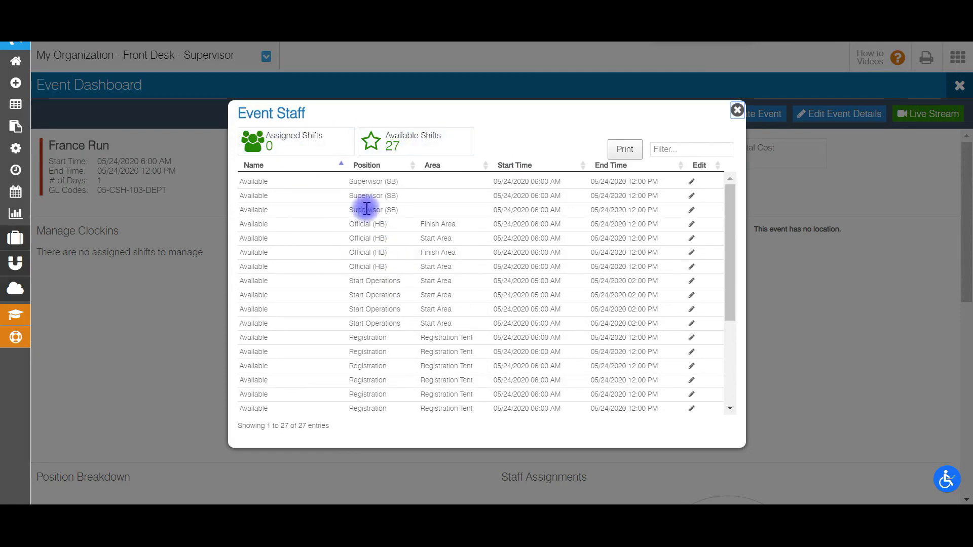
{"action": "mouse_move", "coordinate": [729, 222]}
{"action": "left_mouse_down"}
{"action": "mouse_move", "coordinate": [728, 326]}
{"action": "mouse_move", "coordinate": [728, 212]}
{"action": "left_mouse_up"}
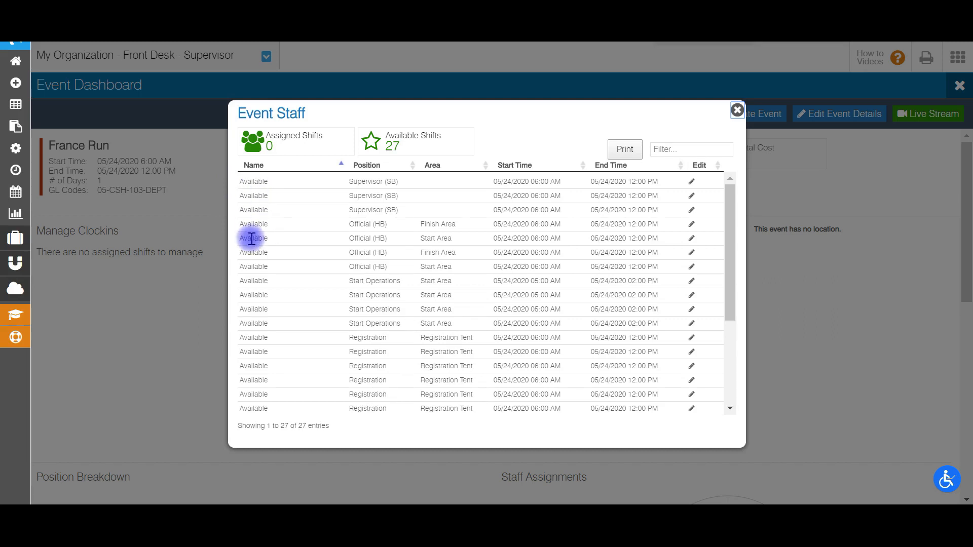
{"action": "left_click", "coordinate": [737, 110]}
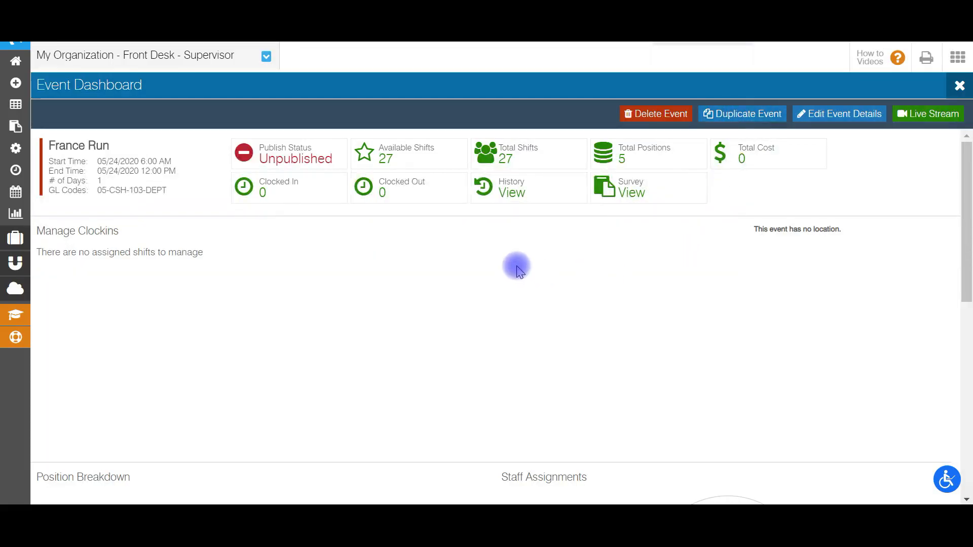